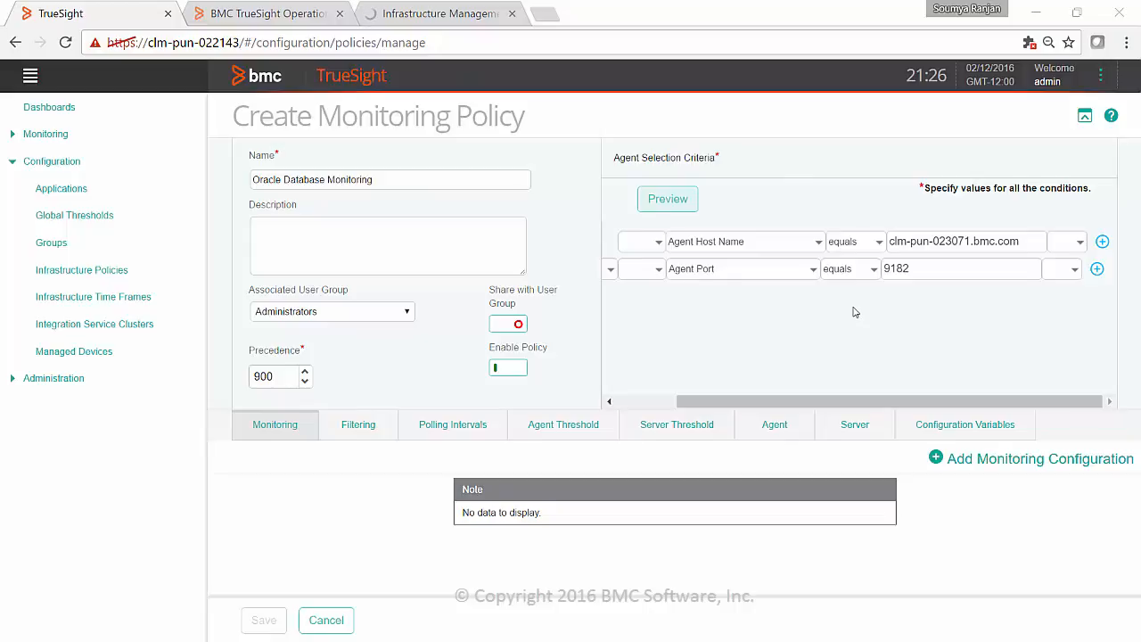
# - Add a monitoring configuration for the Oracle Database solution with monitor type Oracle Database Instance, and start a new instance entry
pyautogui.click(1002, 462)
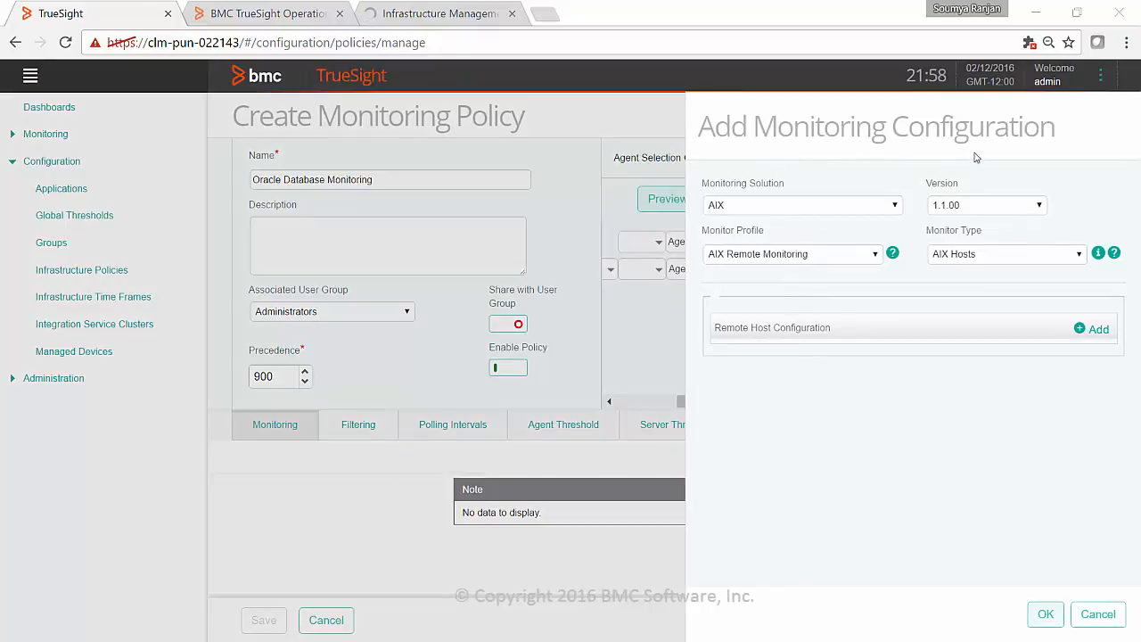
pyautogui.click(781, 207)
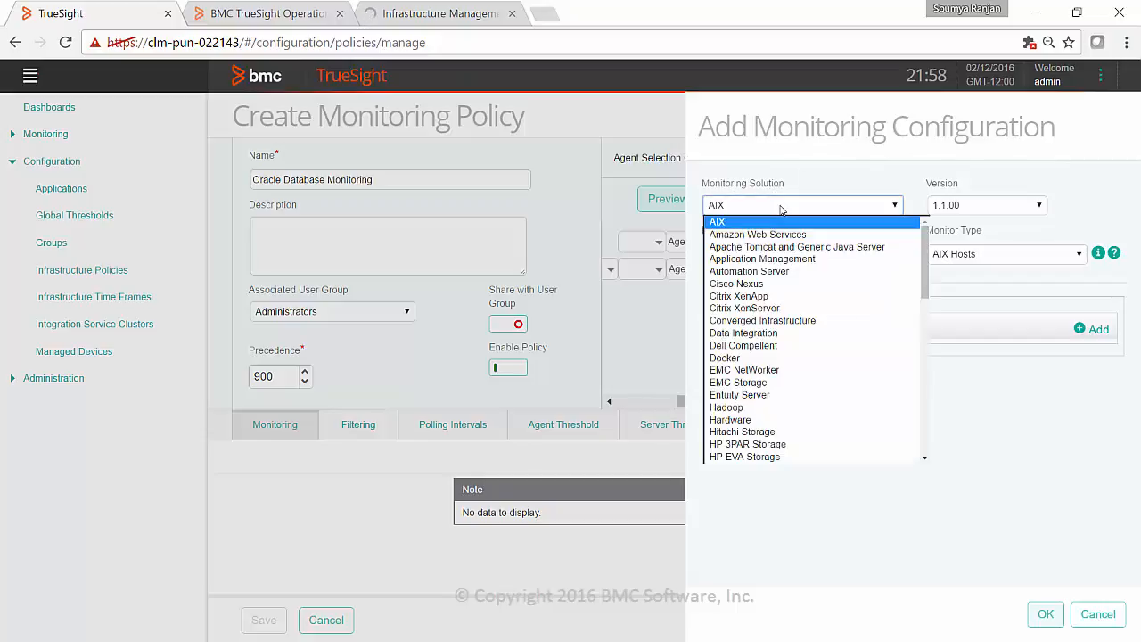
pyautogui.write('or')
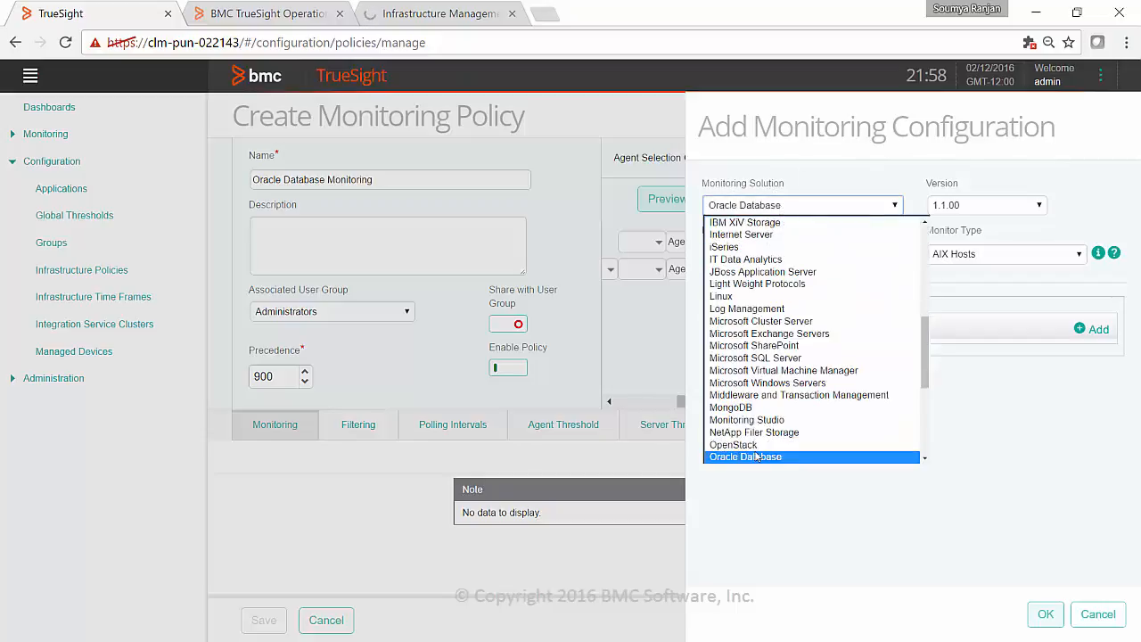
pyautogui.click(758, 457)
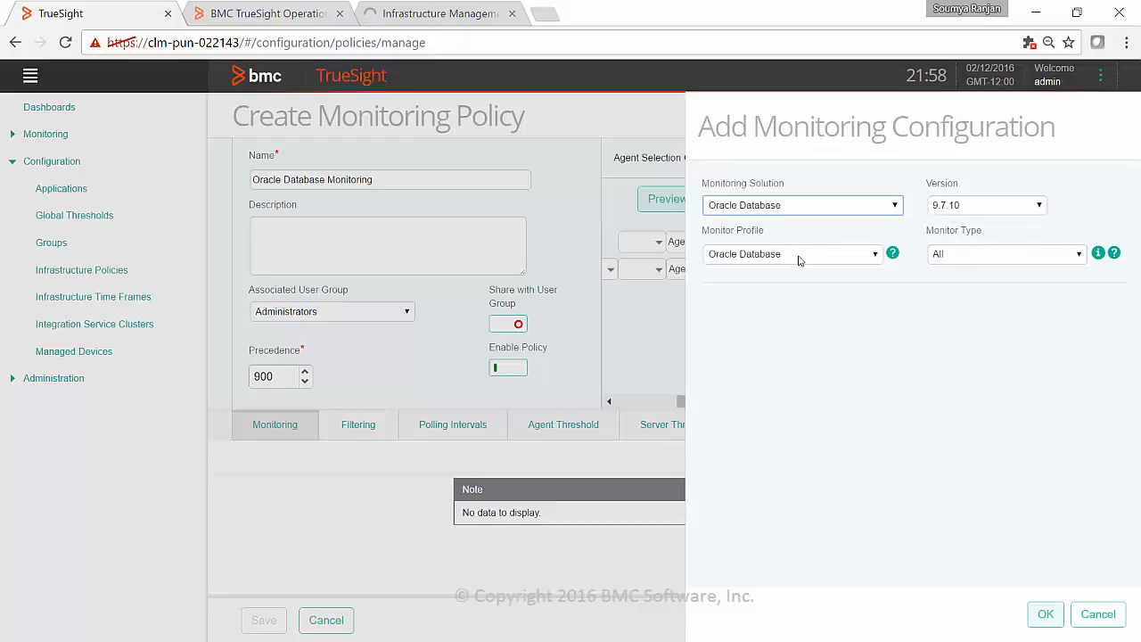
pyautogui.click(1001, 259)
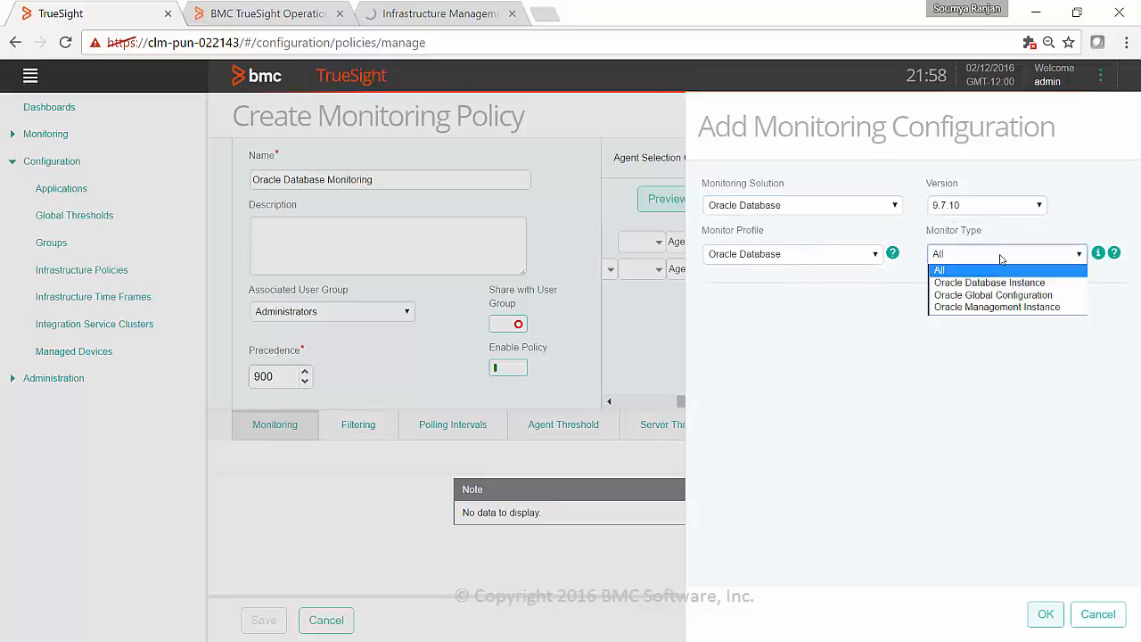
pyautogui.click(1057, 288)
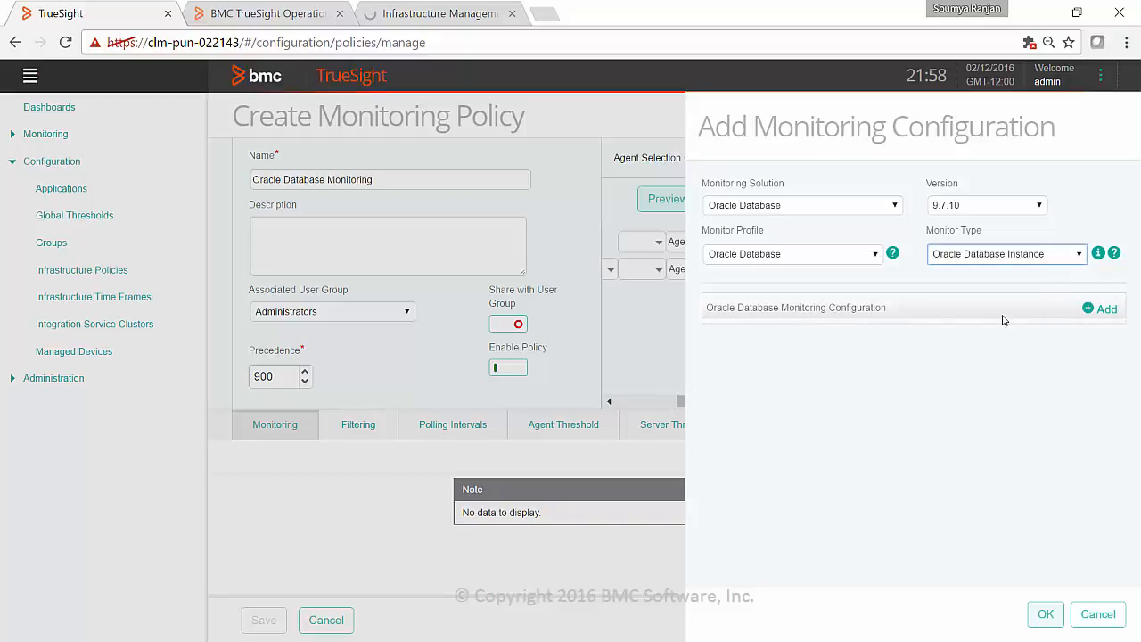
pyautogui.click(1111, 315)
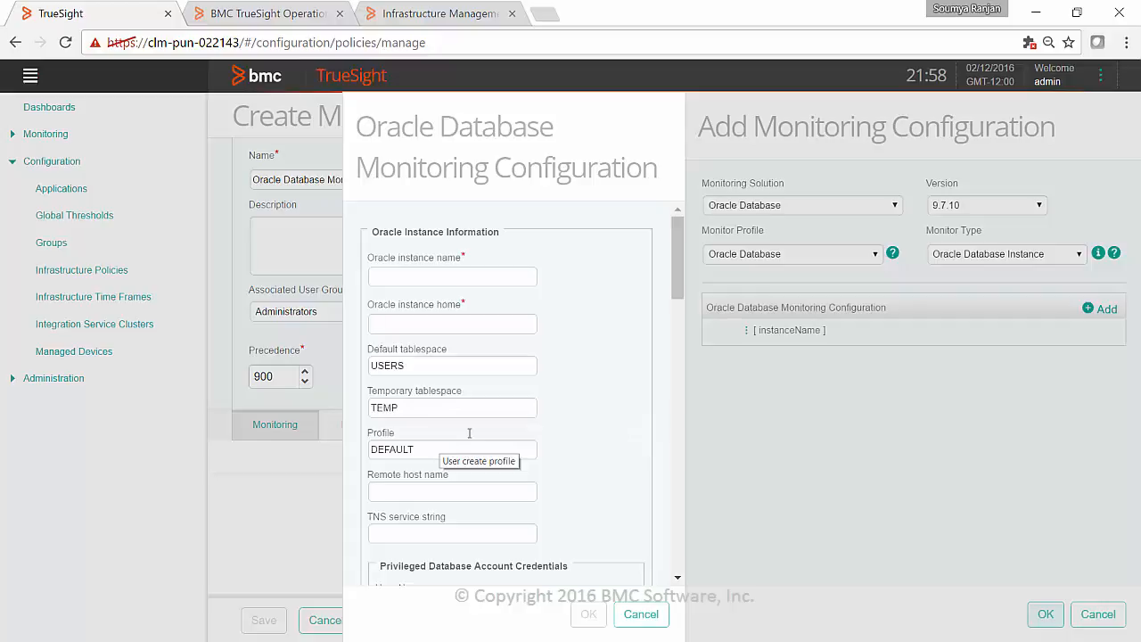
# - Examine the instance information, account credentials, category choices and custom data options in the Oracle database monitoring configuration
pyautogui.moveTo(680, 294); pyautogui.dragTo(686, 341)
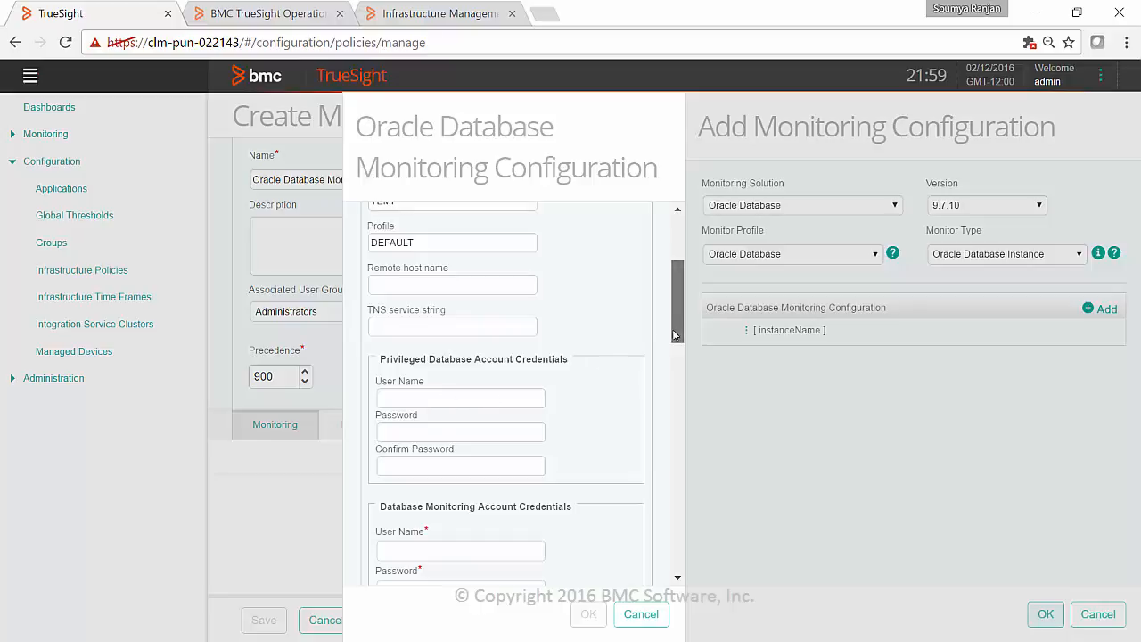
pyautogui.moveTo(675, 329); pyautogui.dragTo(668, 383)
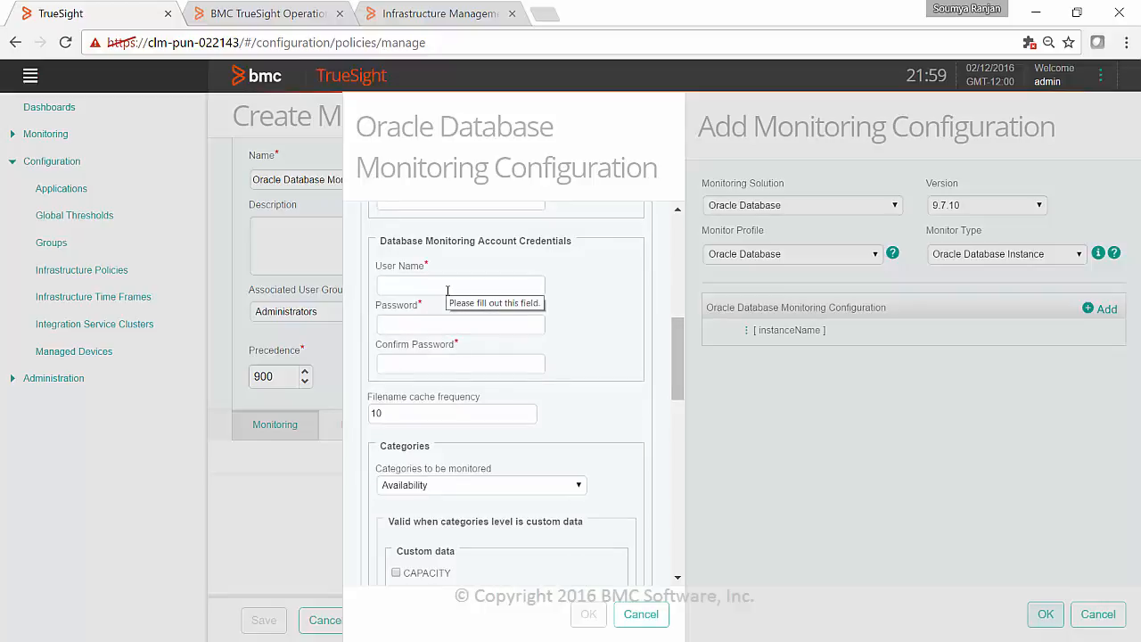
pyautogui.moveTo(675, 357); pyautogui.dragTo(668, 301)
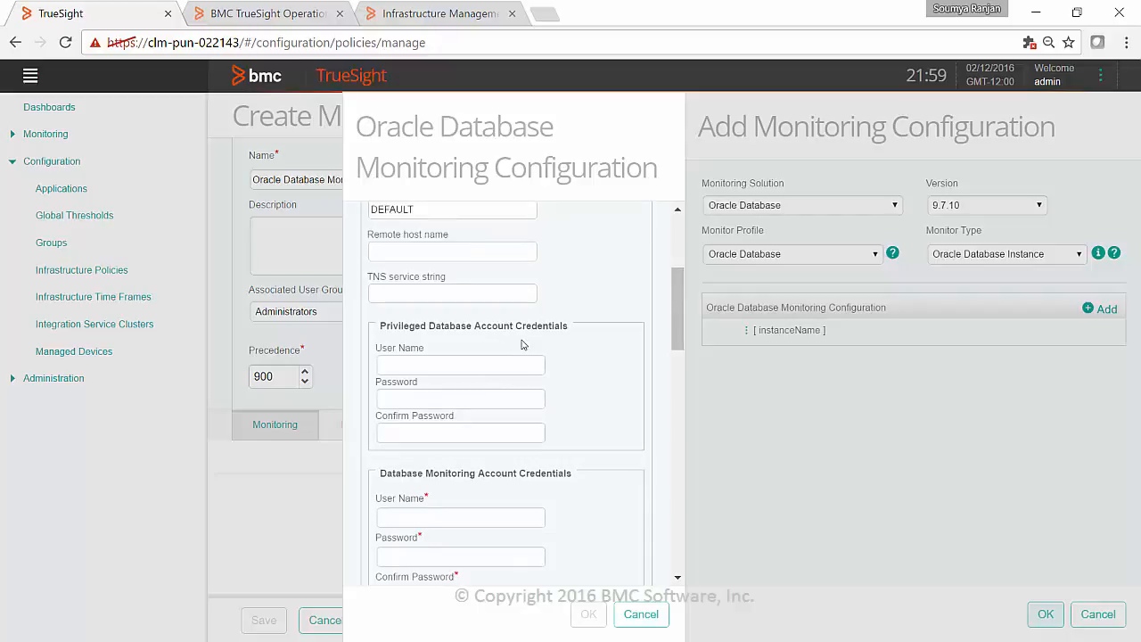
pyautogui.moveTo(681, 322); pyautogui.dragTo(682, 353)
pyautogui.scroll(-4, 491, 354)
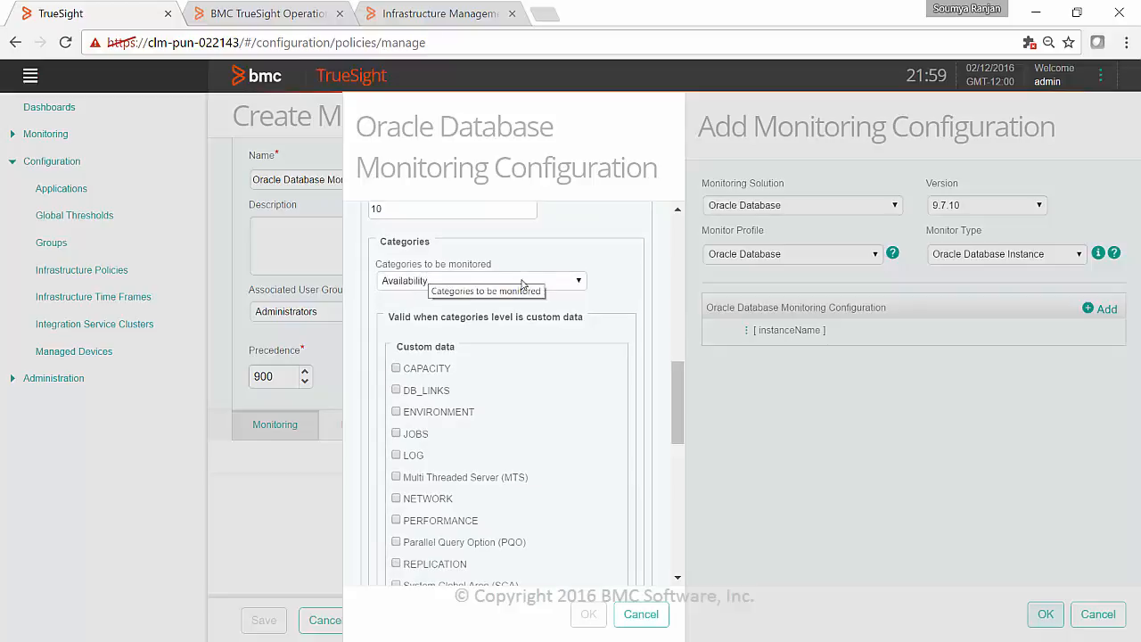
pyautogui.click(582, 284)
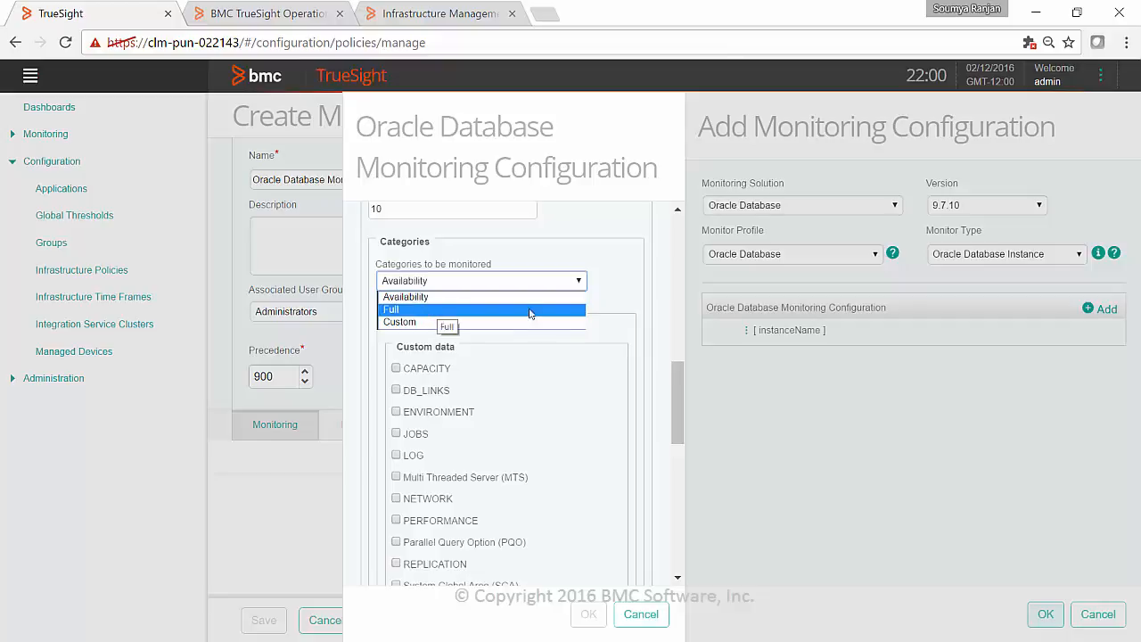
pyautogui.moveTo(681, 389); pyautogui.dragTo(681, 415)
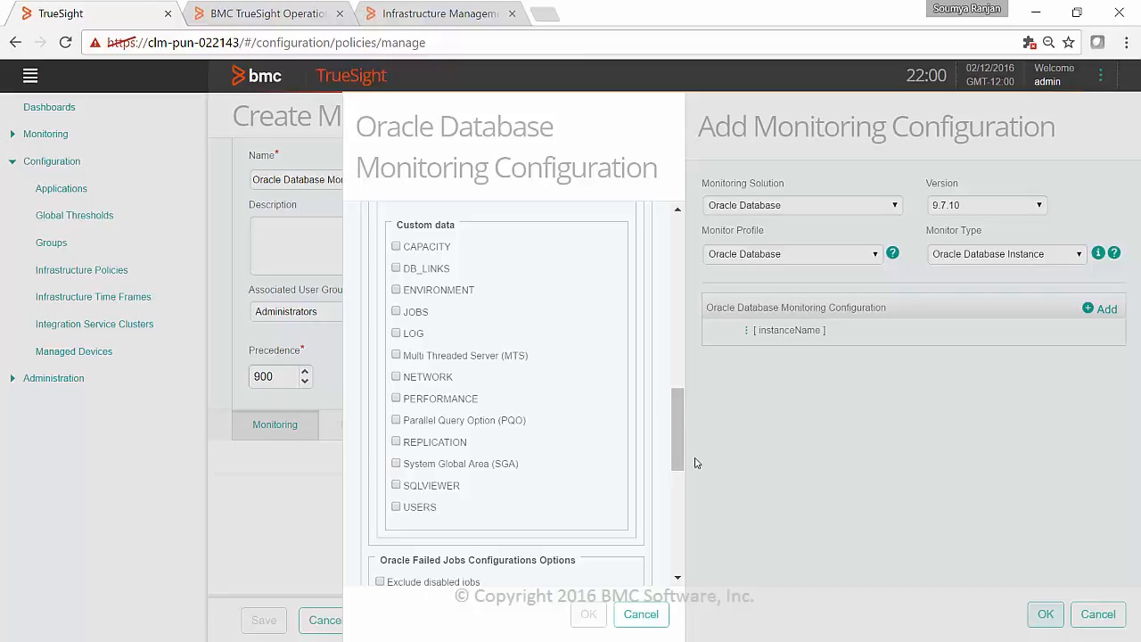
pyautogui.moveTo(678, 461)
pyautogui.mouseDown()
pyautogui.moveTo(677, 430)
pyautogui.moveTo(674, 445)
pyautogui.mouseUp()
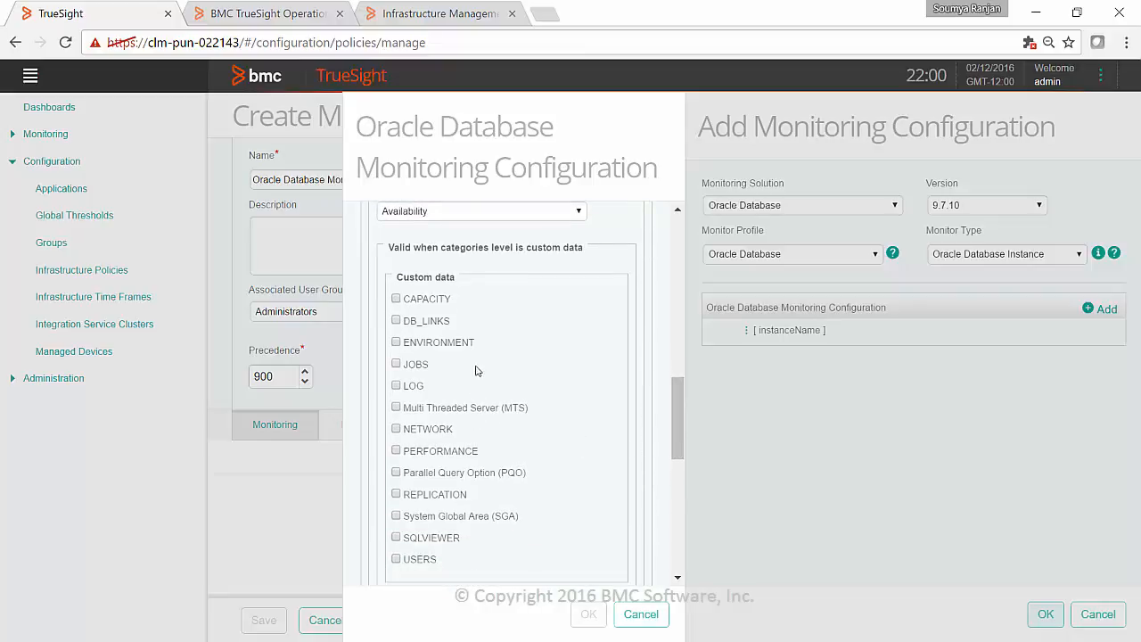
pyautogui.moveTo(675, 418); pyautogui.dragTo(672, 393)
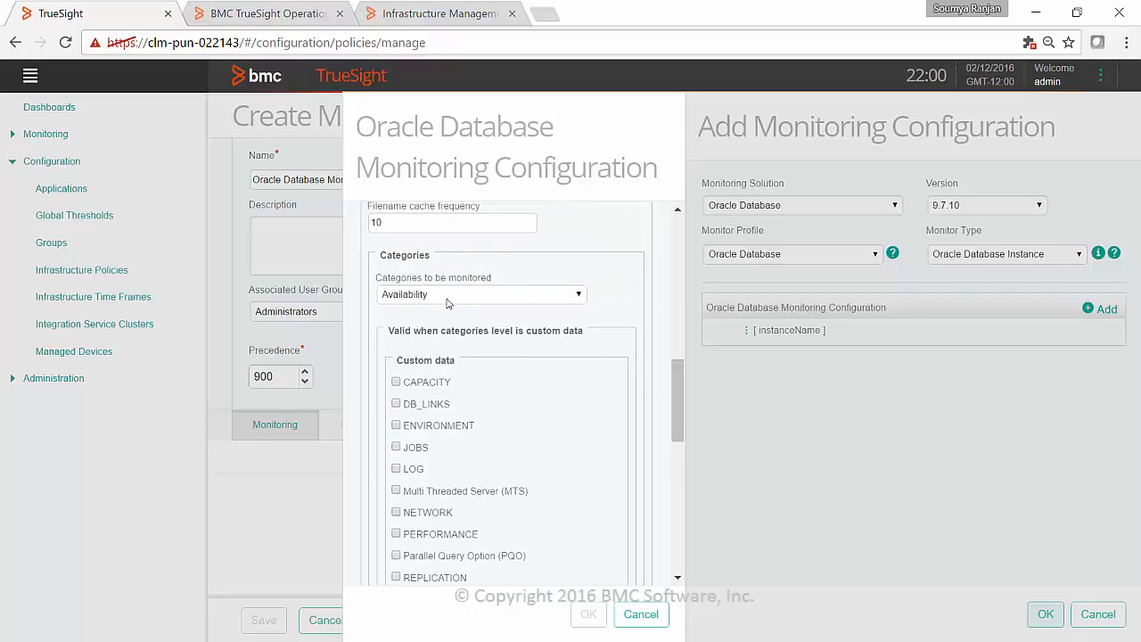
# - Set the categories to be monitored to Custom and look through the remaining configuration options
pyautogui.click(434, 301)
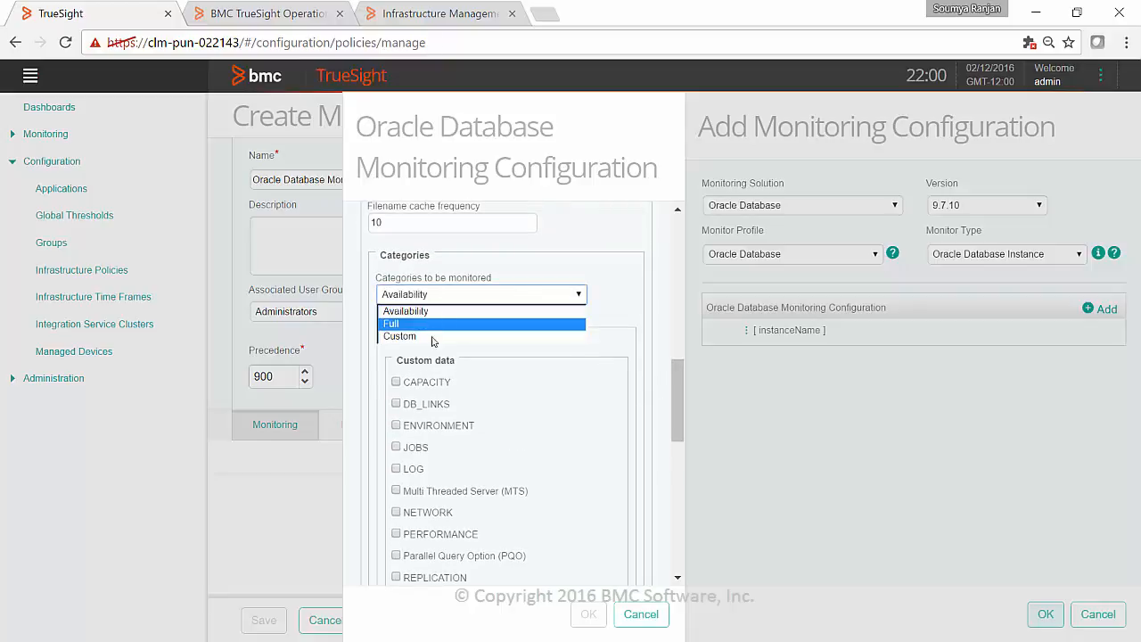
pyautogui.click(435, 336)
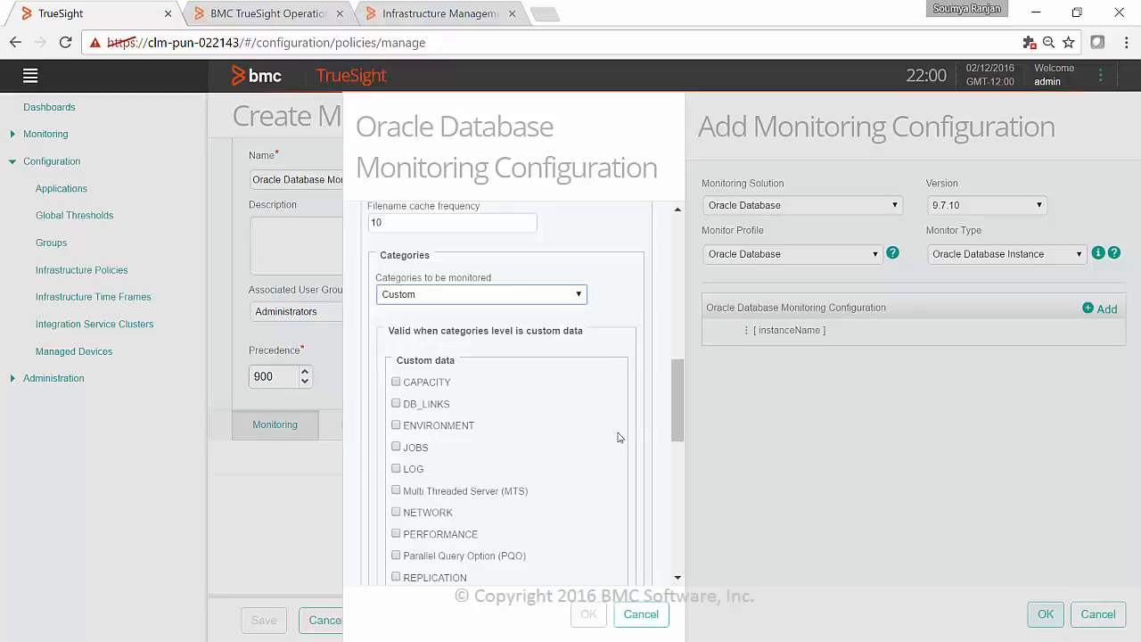
pyautogui.moveTo(682, 424); pyautogui.dragTo(677, 563)
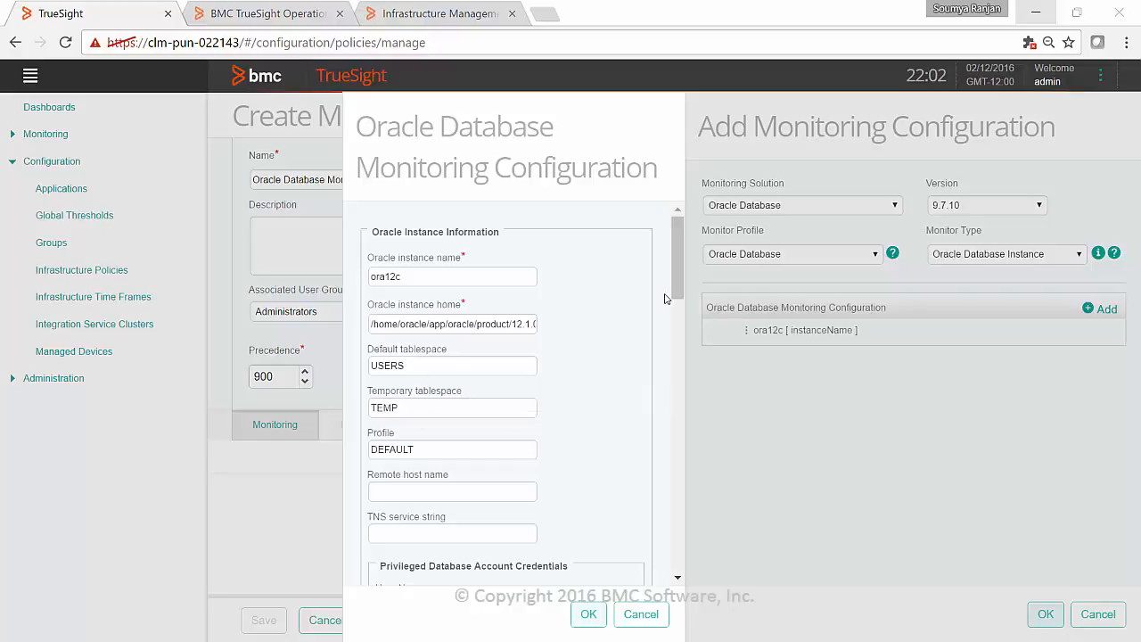
# - Check and accept the ora12c instance configuration, and save the Oracle Database Monitoring policy with it
pyautogui.scroll(-1, 677, 299)
pyautogui.scroll(-4, 677, 299)
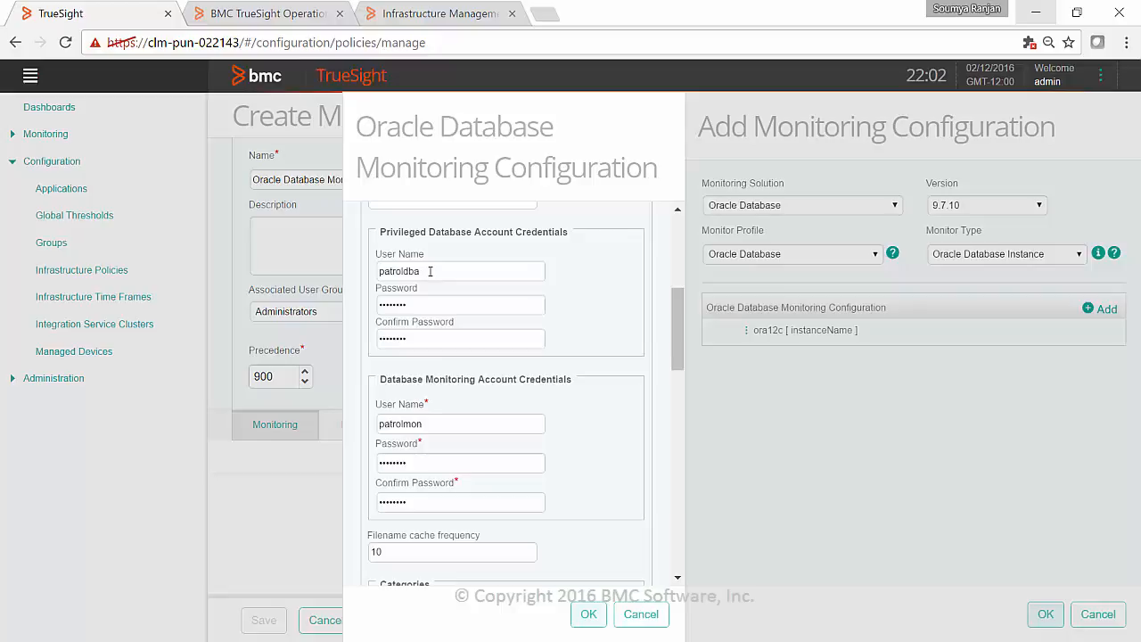
pyautogui.moveTo(677, 353); pyautogui.dragTo(676, 405)
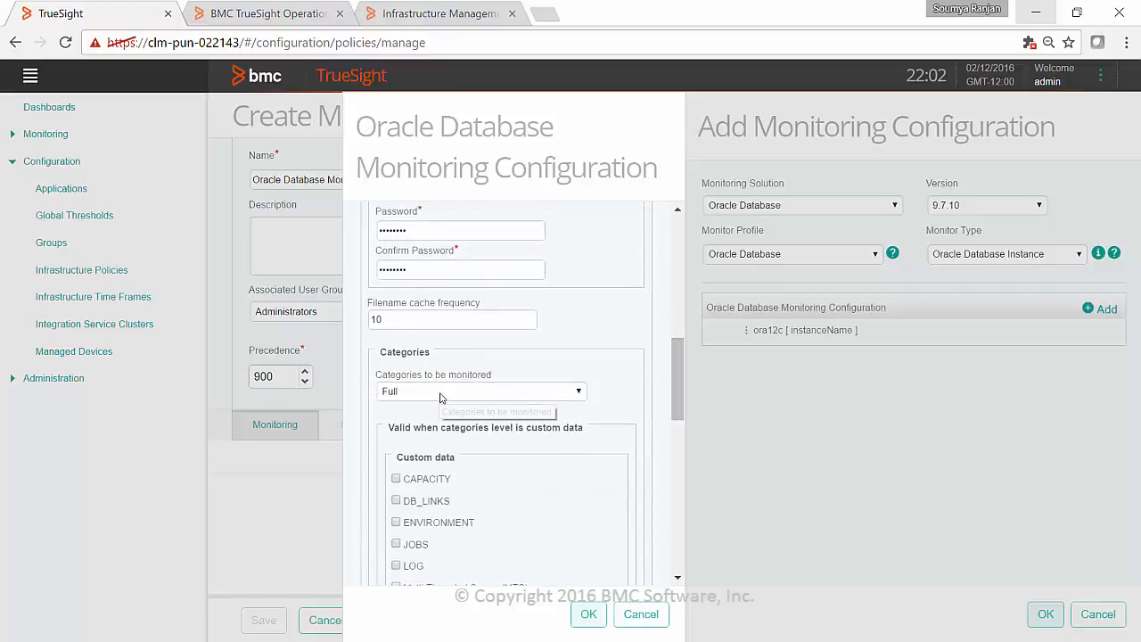
pyautogui.moveTo(677, 414); pyautogui.dragTo(677, 459)
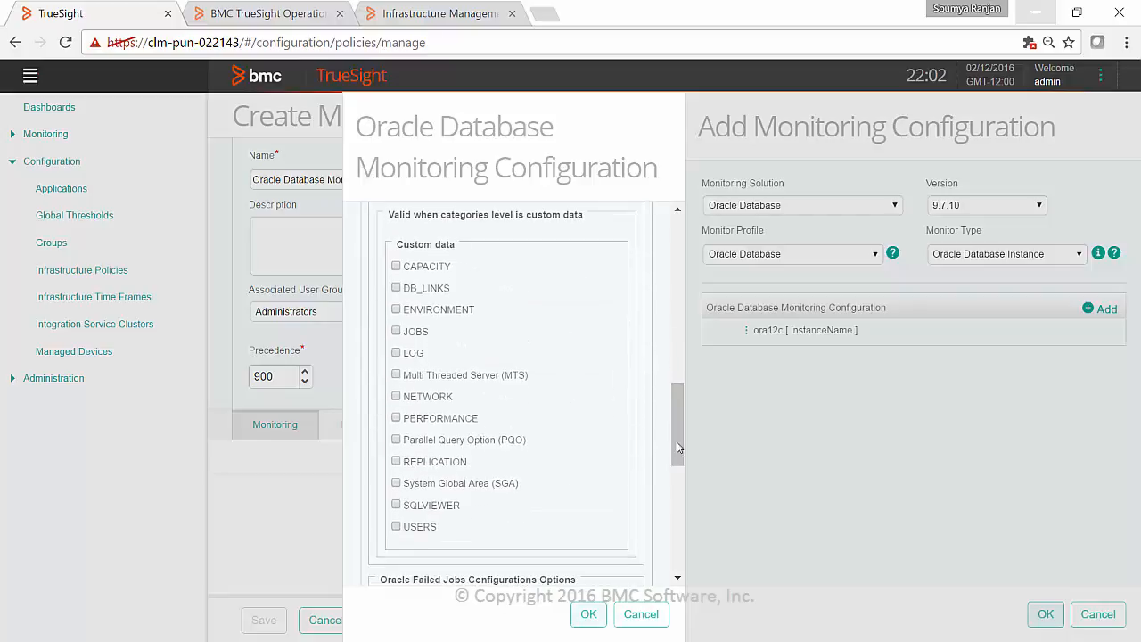
pyautogui.moveTo(678, 448); pyautogui.dragTo(665, 579)
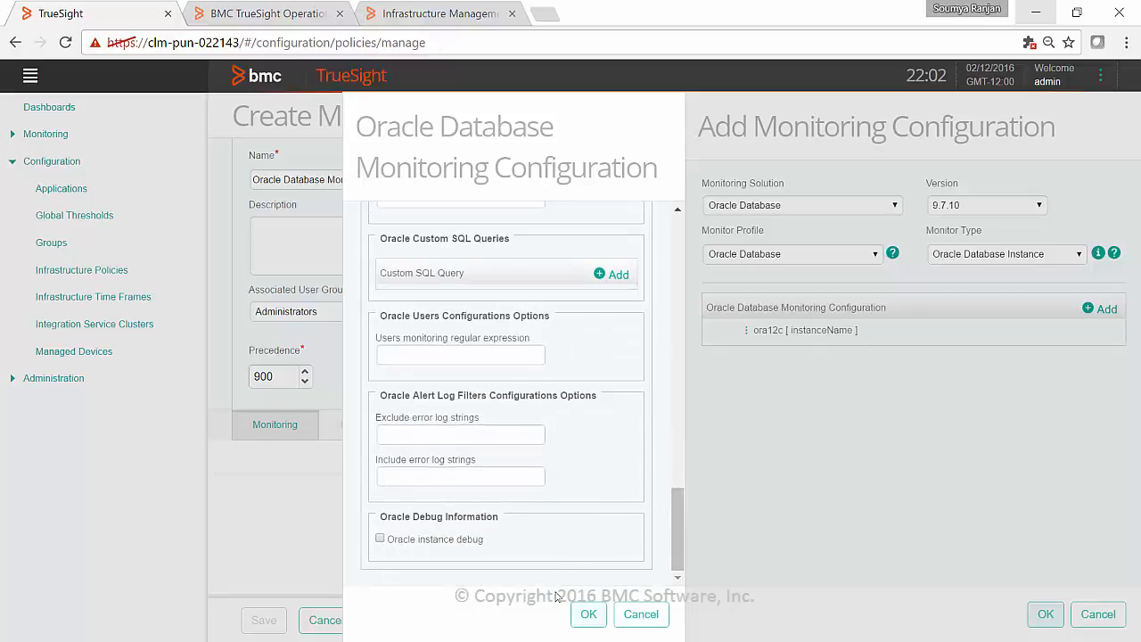
pyautogui.click(585, 615)
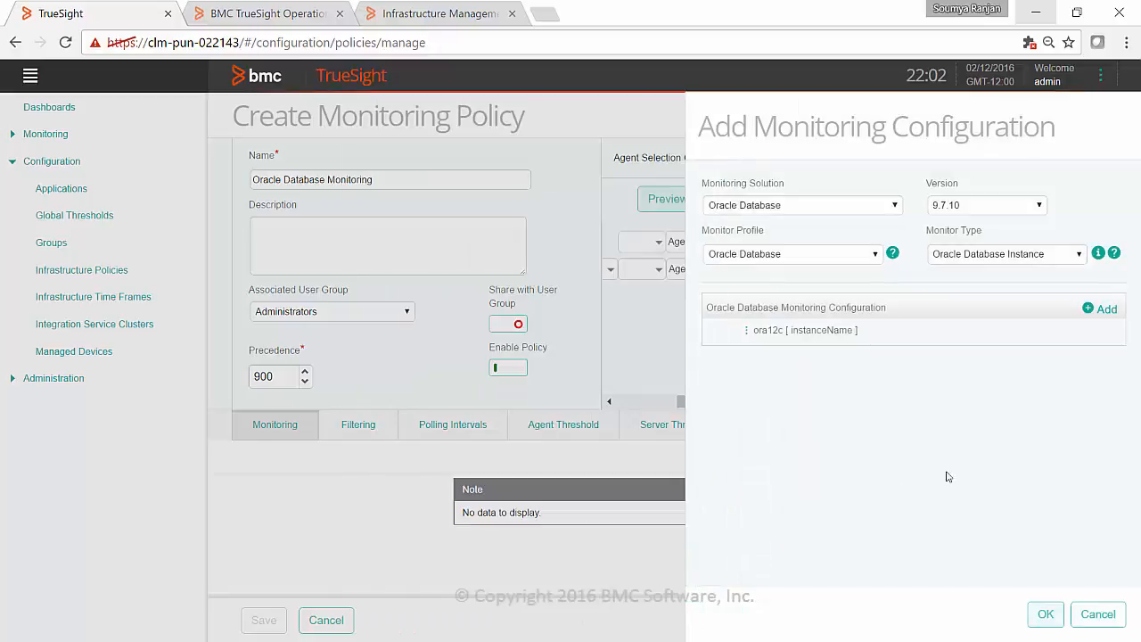
pyautogui.click(1048, 627)
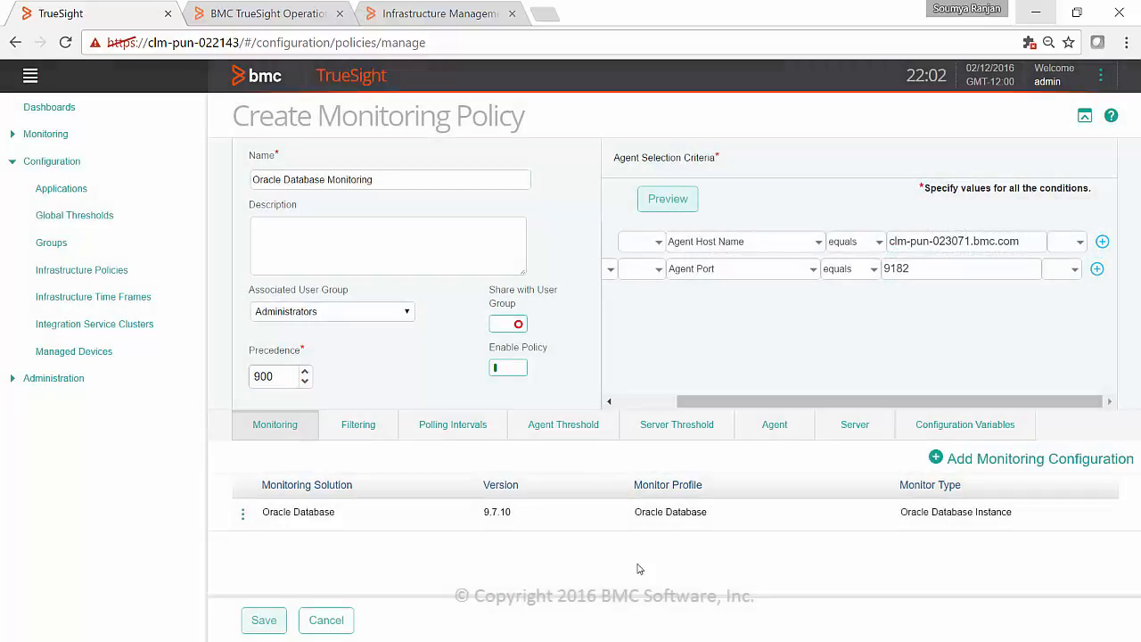
pyautogui.click(256, 623)
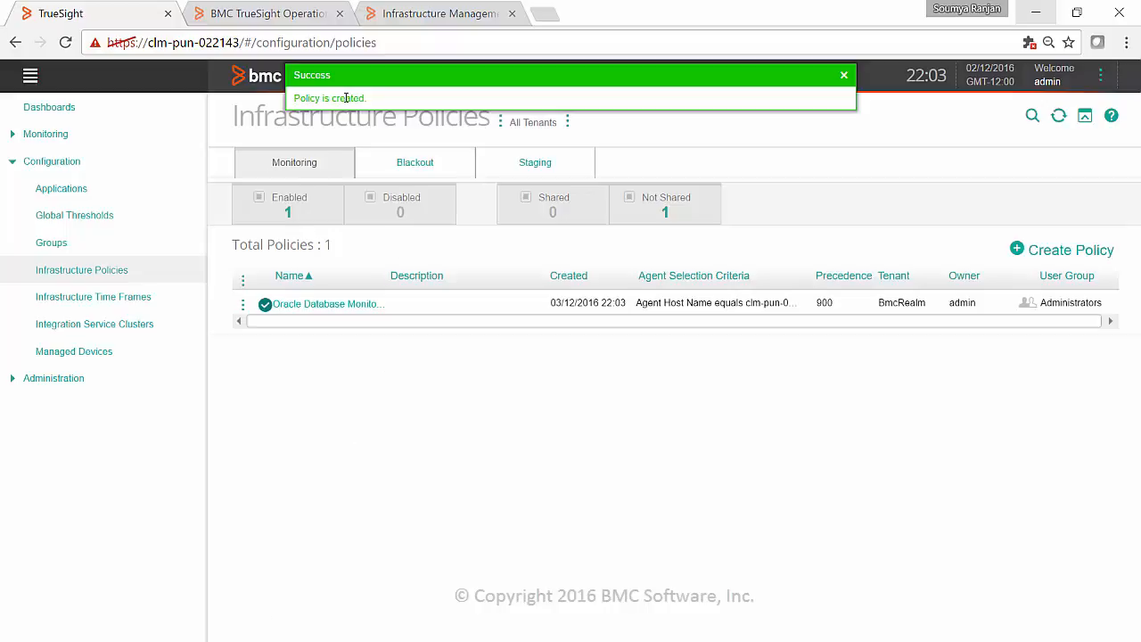
# - View the agents to which the Oracle Database Monitoring policy applies, and close the list
pyautogui.click(242, 307)
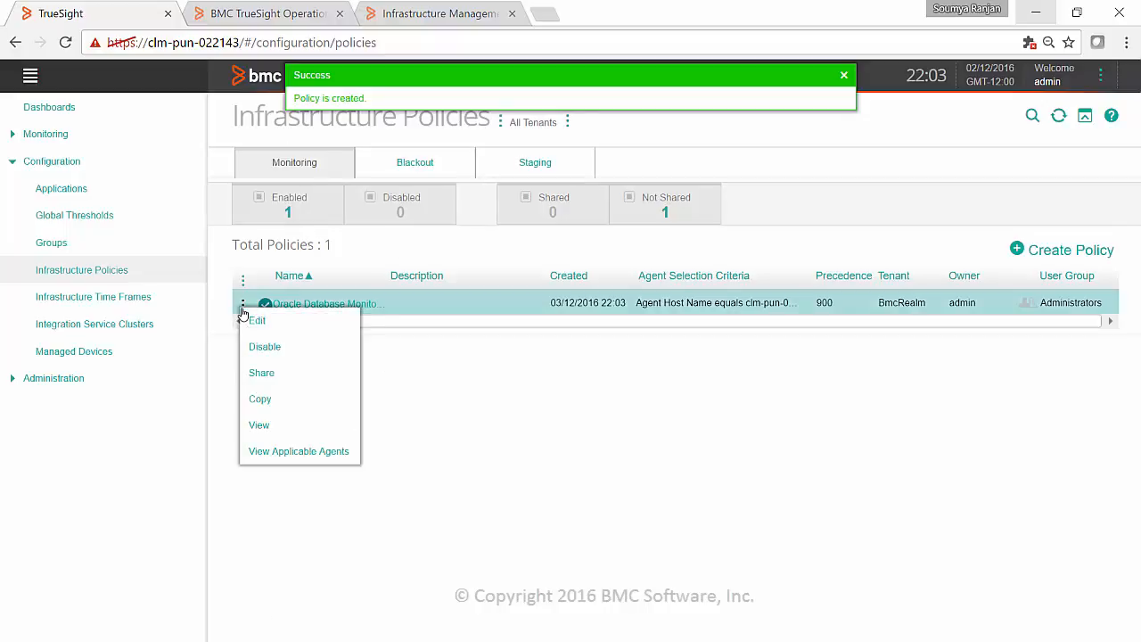
pyautogui.click(304, 452)
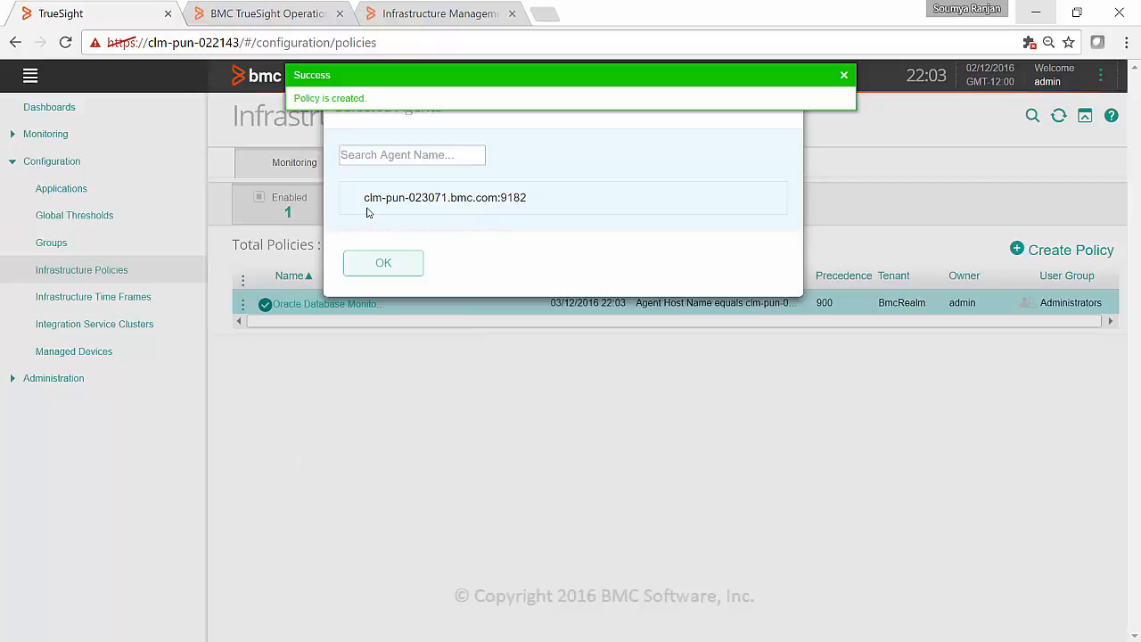
pyautogui.click(381, 264)
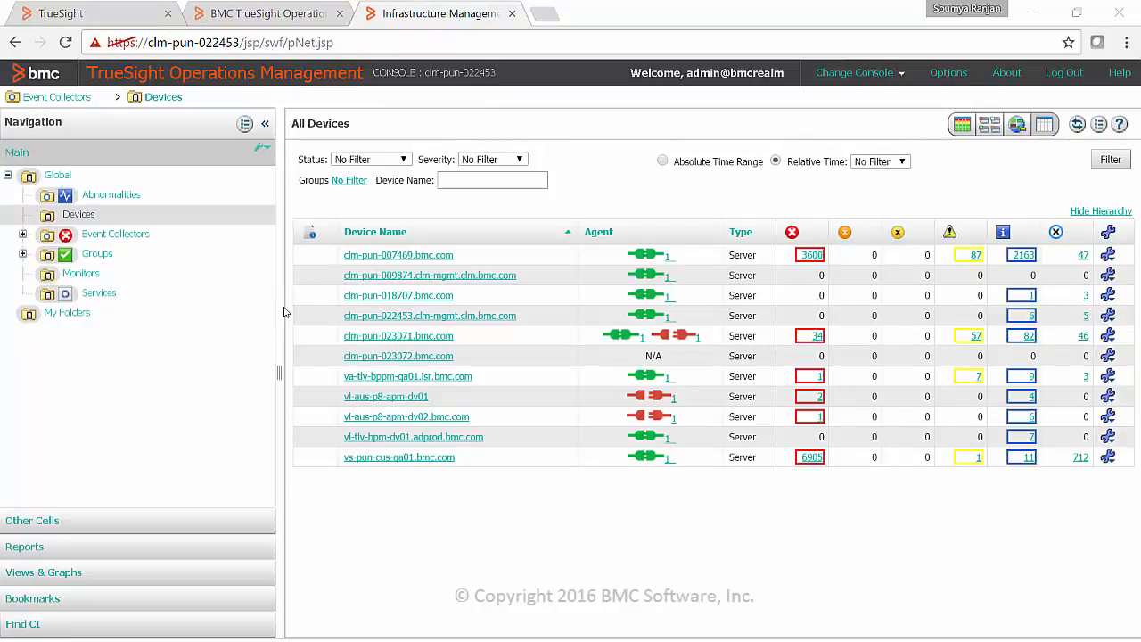
# - In the TrueSight Operations Management console, open the ora12c AVAILABILITY graph for device clm-pun-023071.bmc.com and regenerate it with Instance status added
pyautogui.click(412, 339)
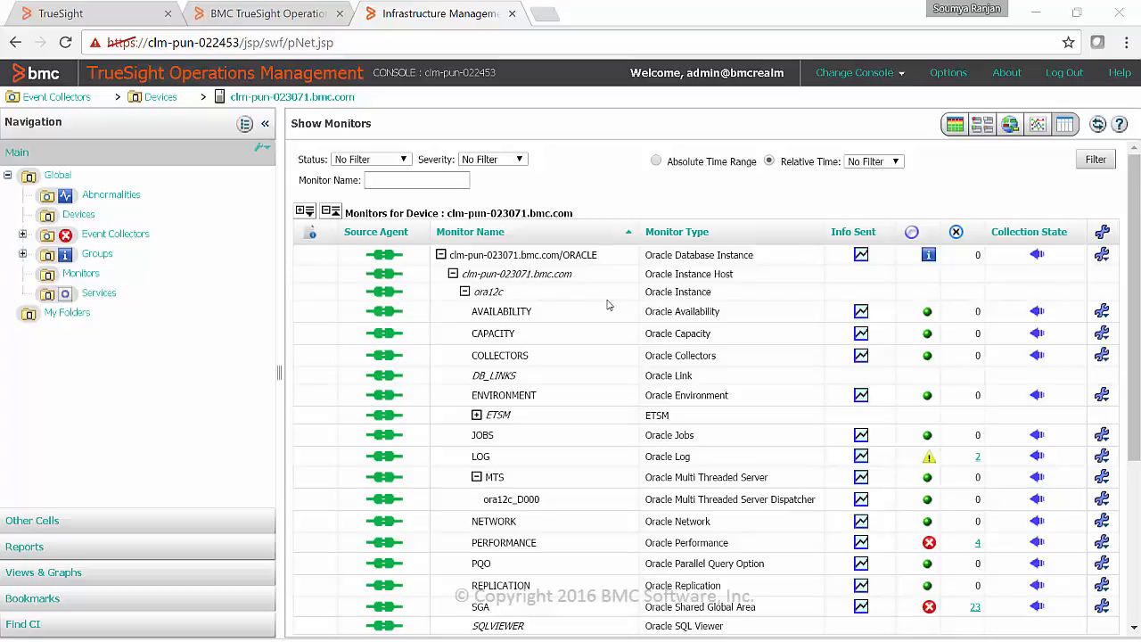
pyautogui.click(861, 312)
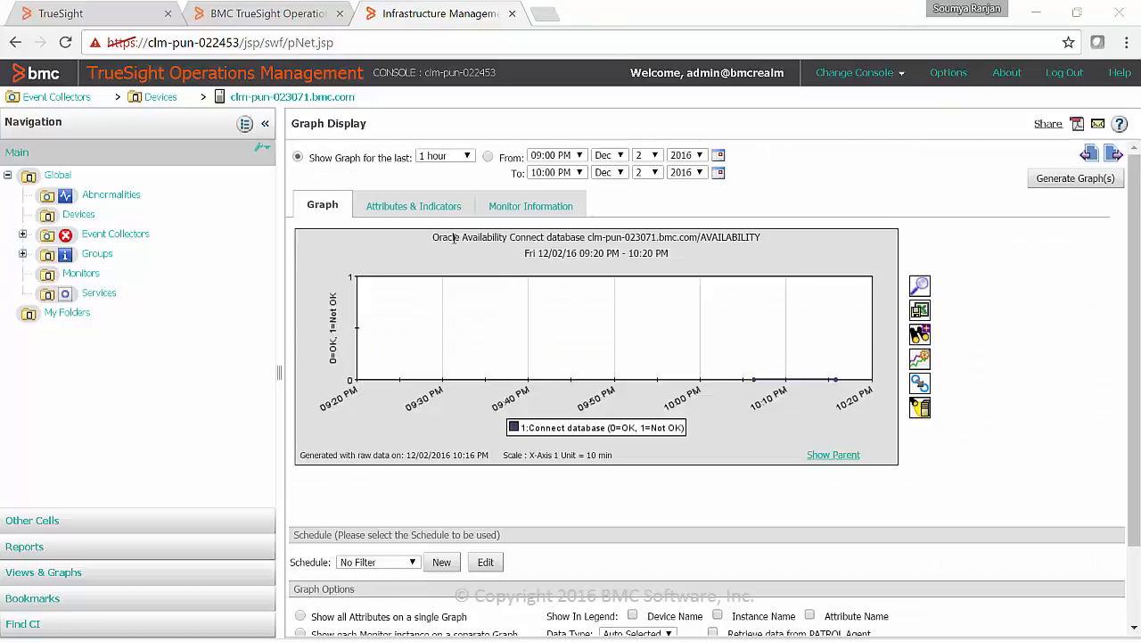
pyautogui.click(418, 215)
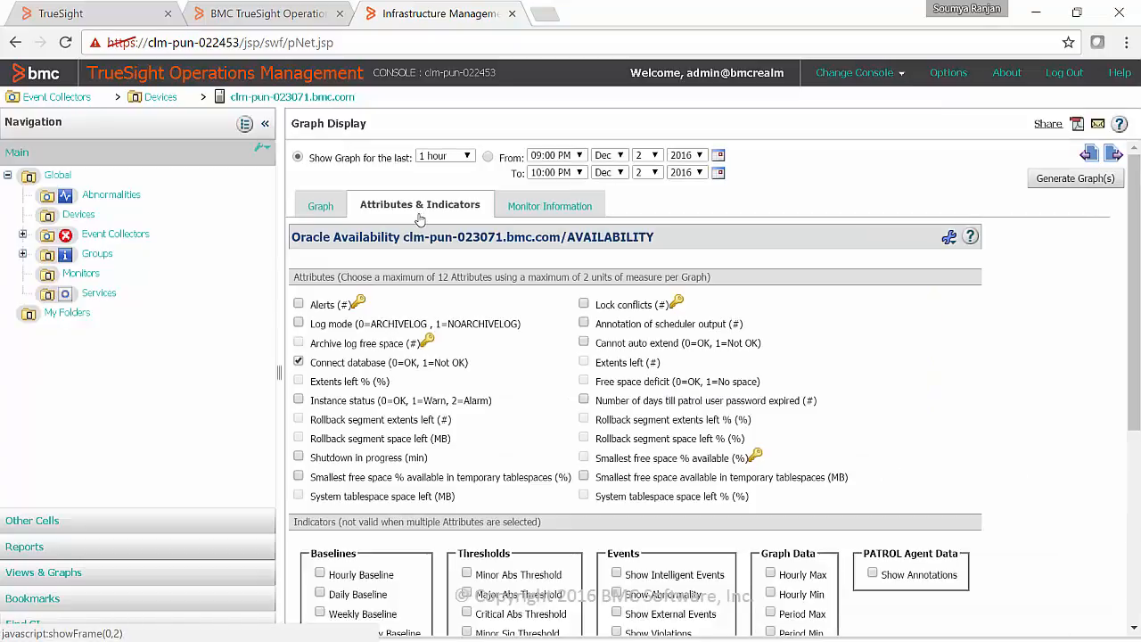
pyautogui.click(299, 401)
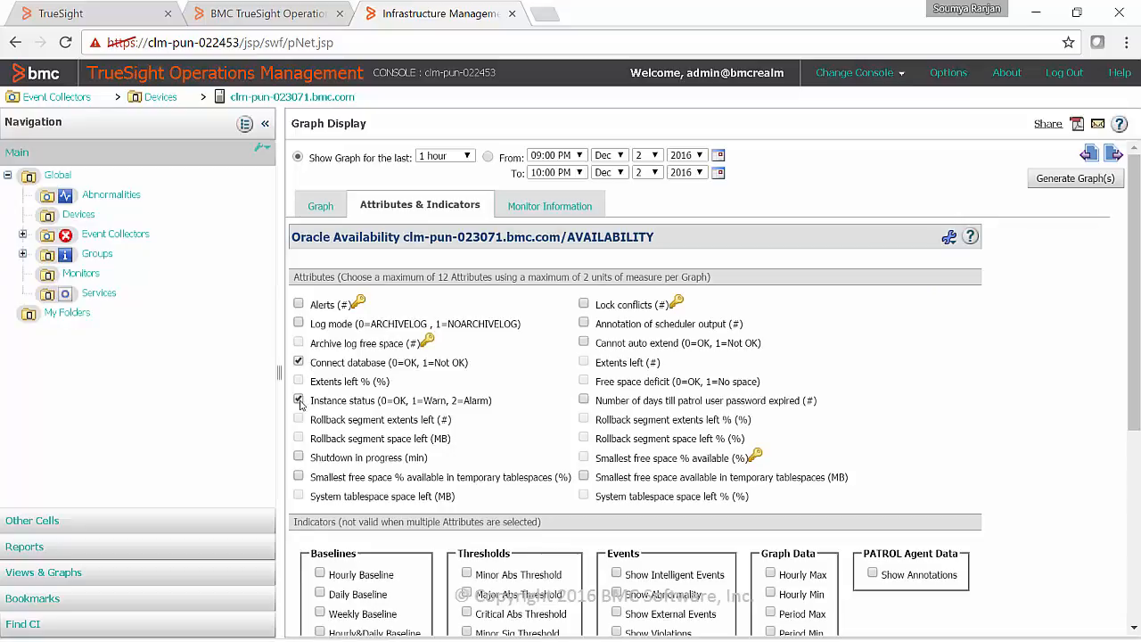
pyautogui.click(1073, 183)
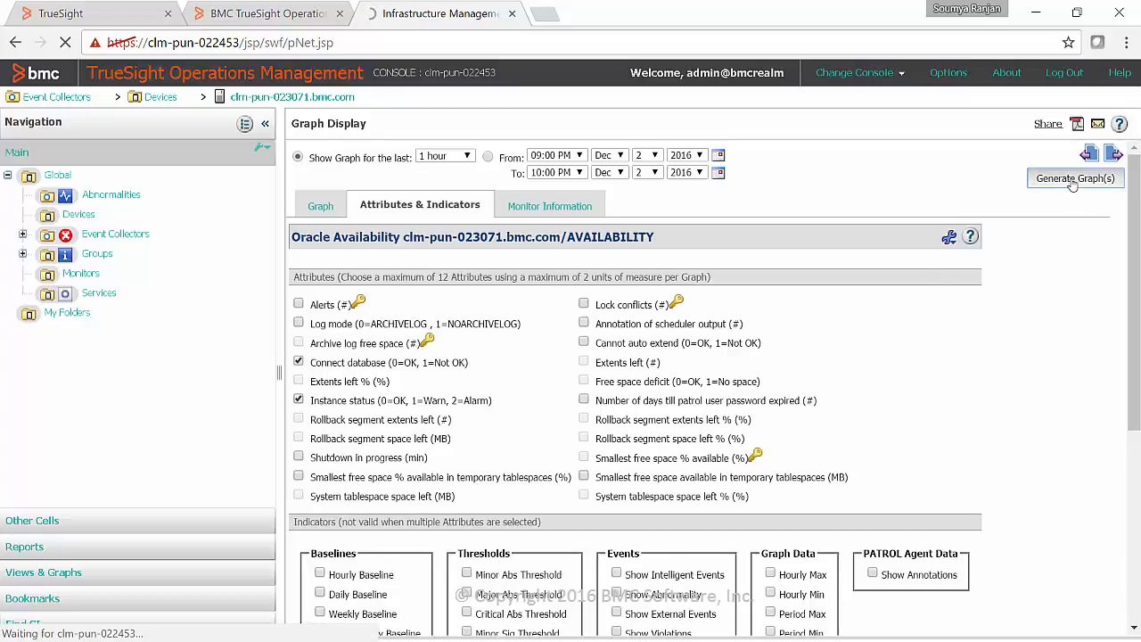